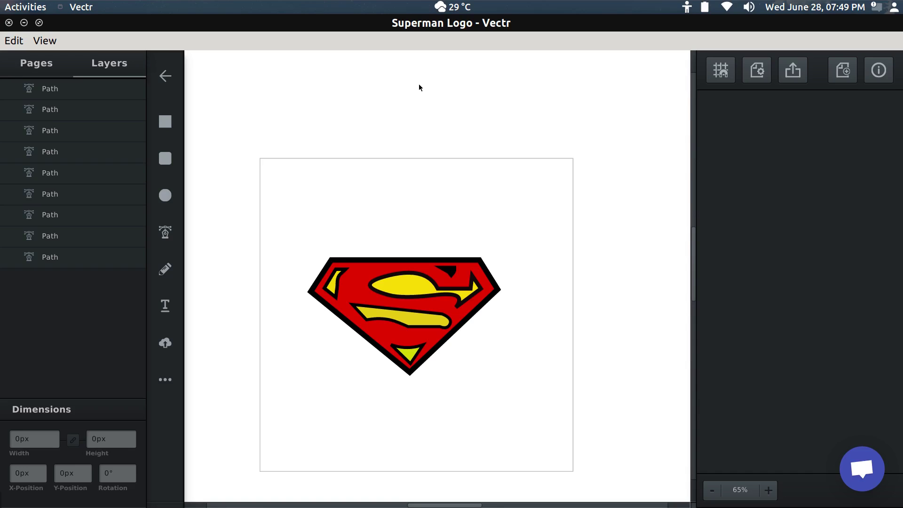
# Step: Leave the finished Superman Logo sample and open a new blank untitled page
pyautogui.scroll(-2, 543, 209)
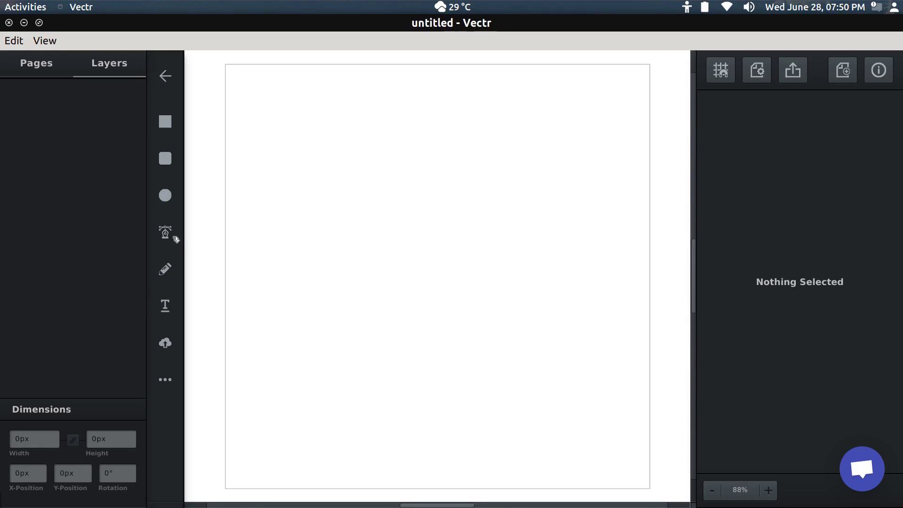
# Step: Draw a five-corner flat-topped diamond with the Pen Tool, closing it at the starting corner
pyautogui.click(169, 234)
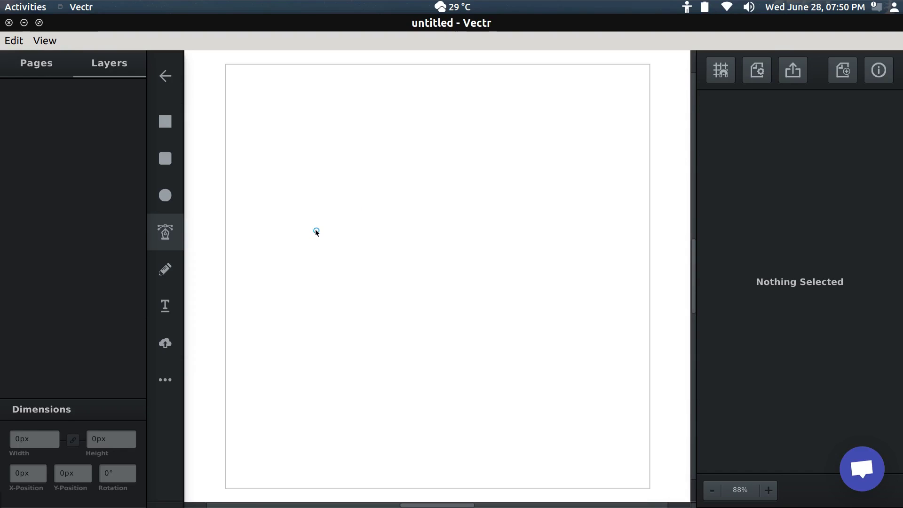
pyautogui.click(314, 229)
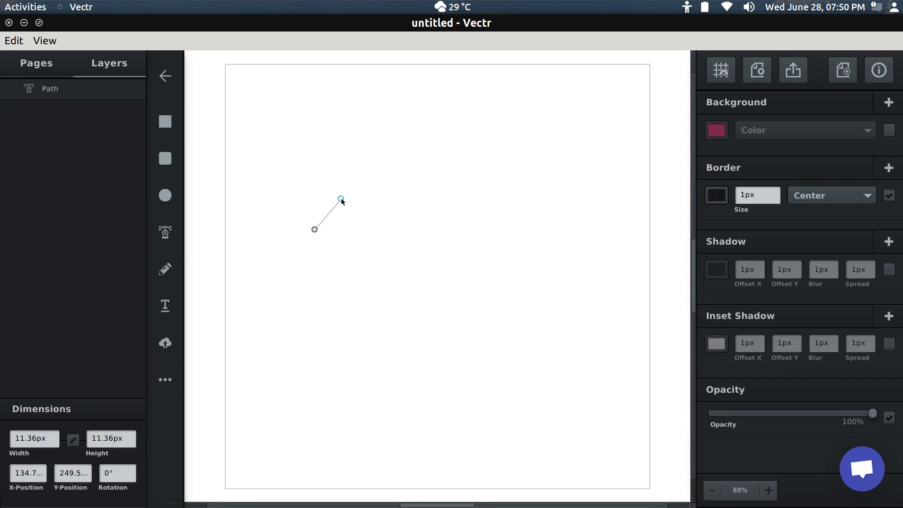
pyautogui.click(342, 200)
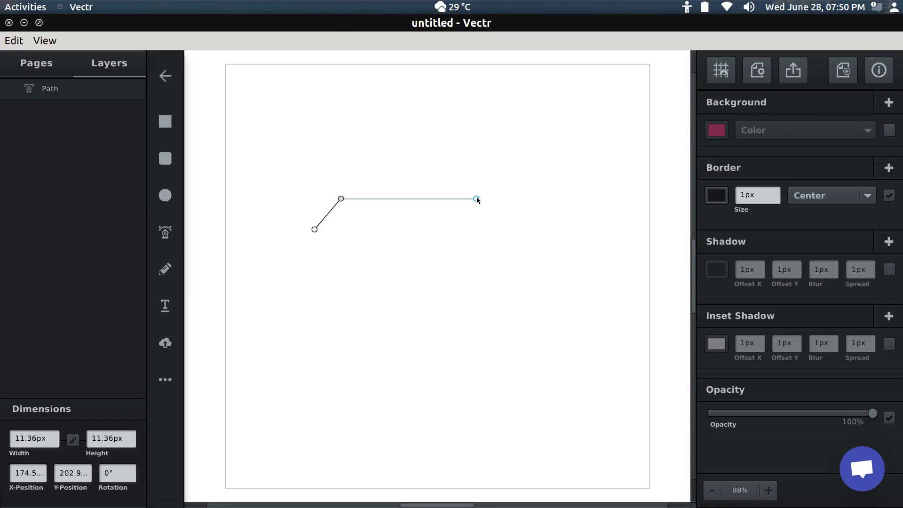
pyautogui.click(477, 199)
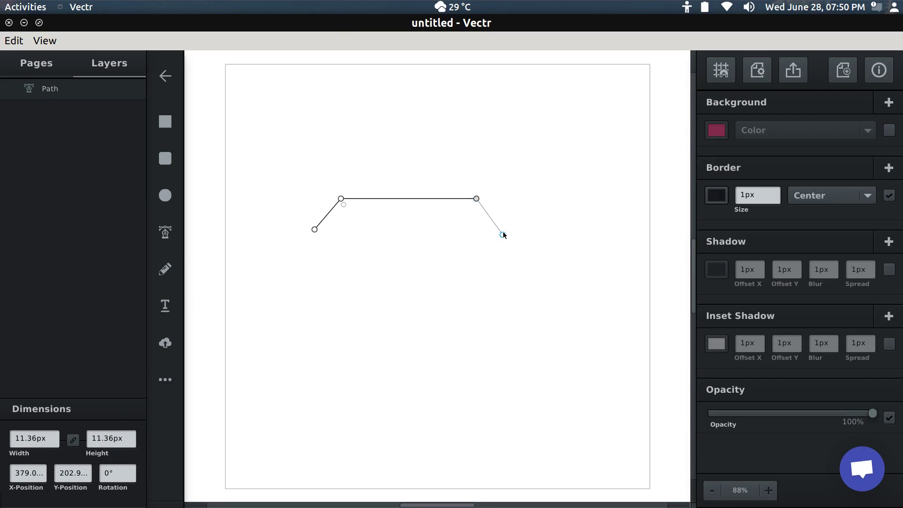
pyautogui.click(503, 229)
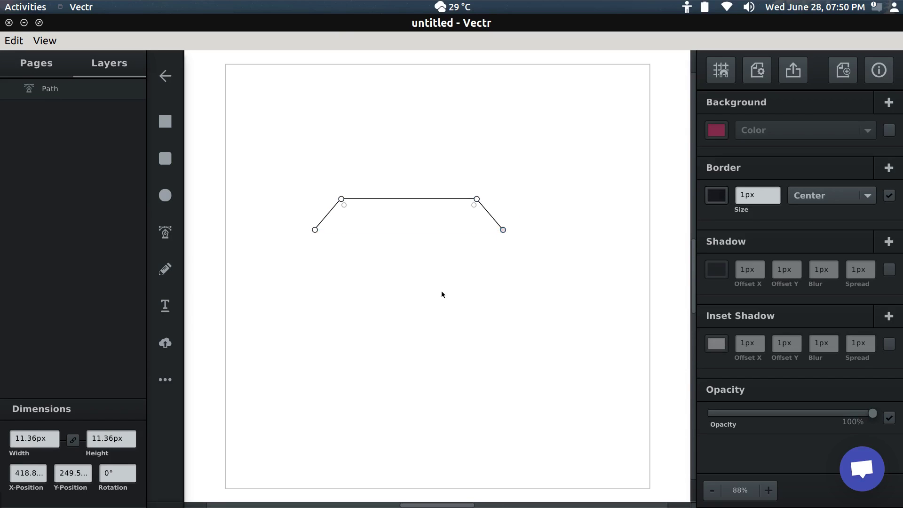
pyautogui.click(413, 318)
pyautogui.click(315, 229)
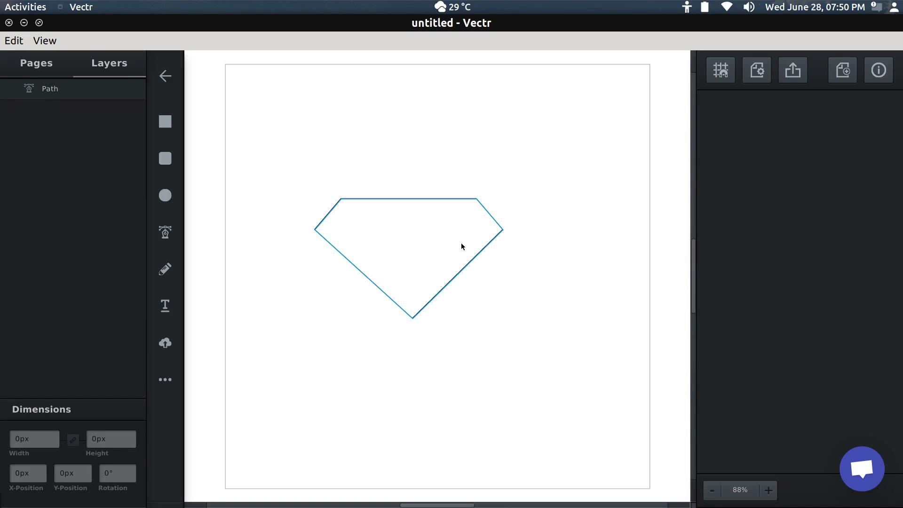
# Step: Raise the diamond's border size to an 8px black outline
pyautogui.click(461, 265)
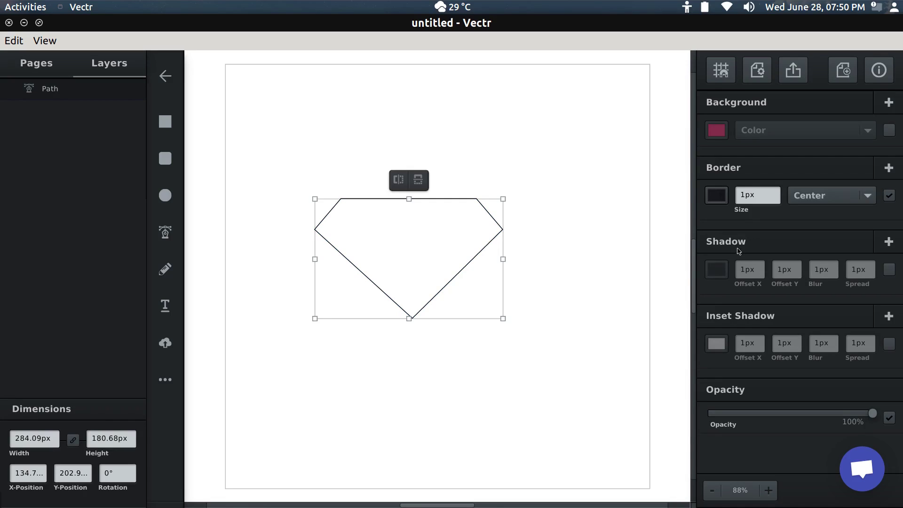
pyautogui.click(775, 192)
pyautogui.click(775, 192)
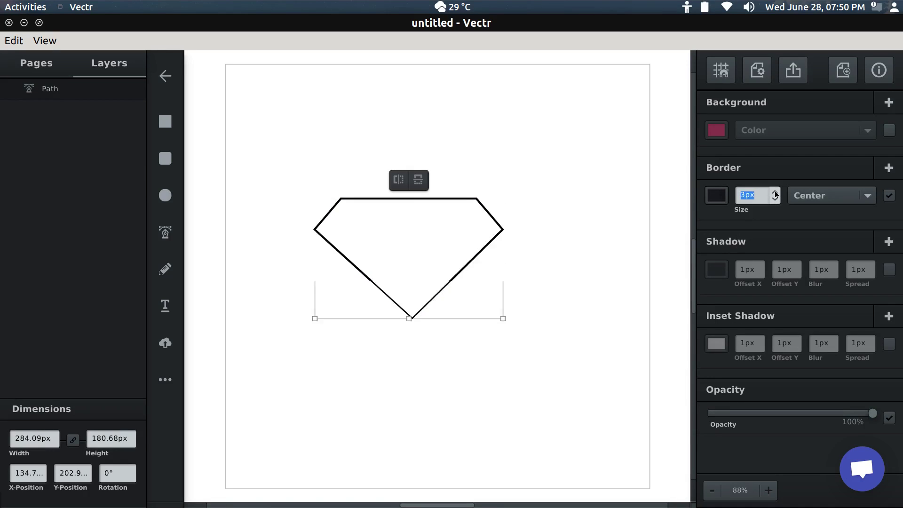
pyautogui.click(775, 192)
pyautogui.click(775, 192)
pyautogui.click(775, 192)
pyautogui.click(775, 193)
pyautogui.click(775, 192)
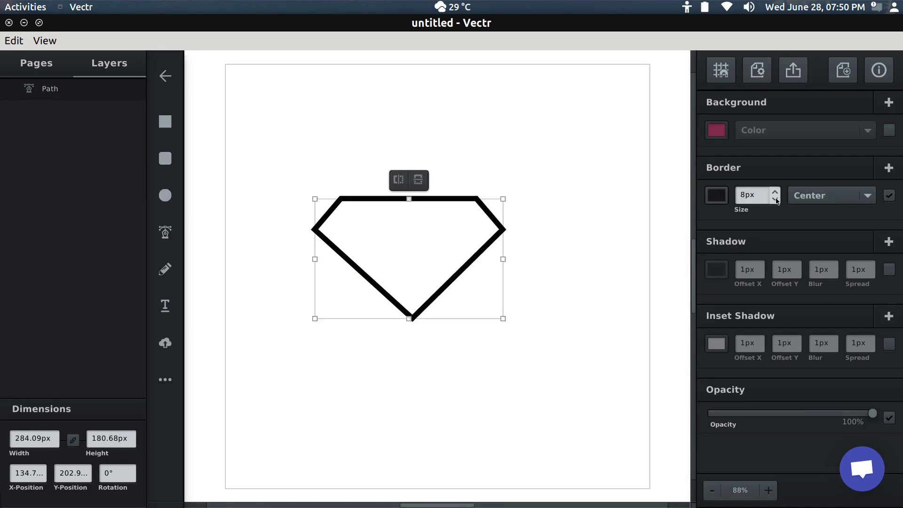
pyautogui.click(776, 200)
pyautogui.click(775, 192)
pyautogui.click(600, 245)
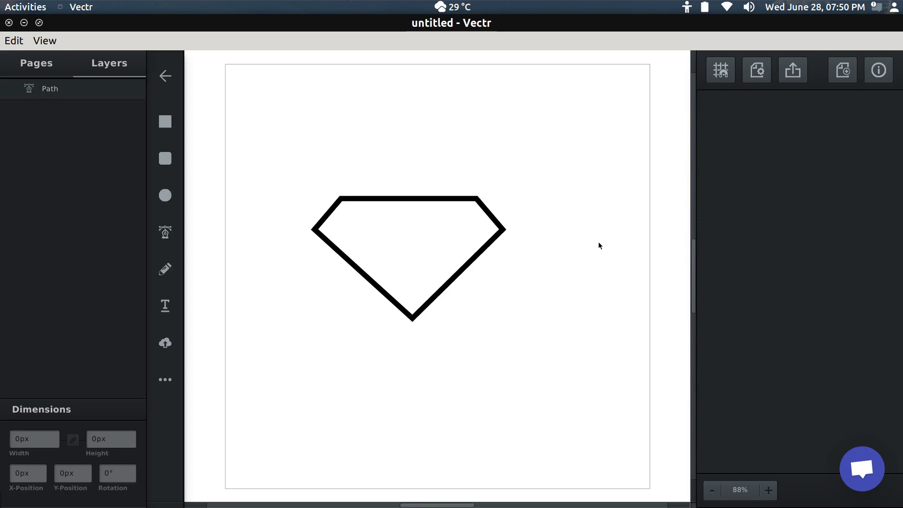
pyautogui.click(454, 253)
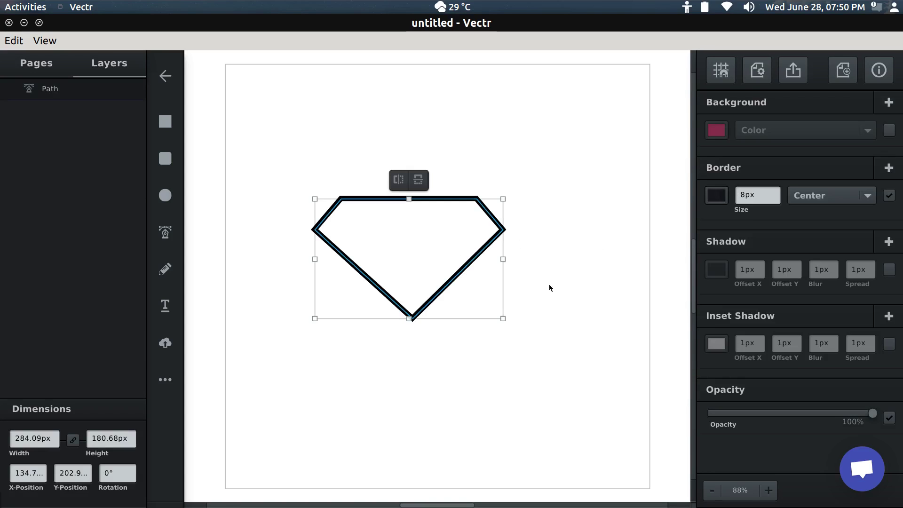
pyautogui.click(631, 311)
# Step: Enable the diamond's background and fill it red (#e60000)
pyautogui.click(436, 266)
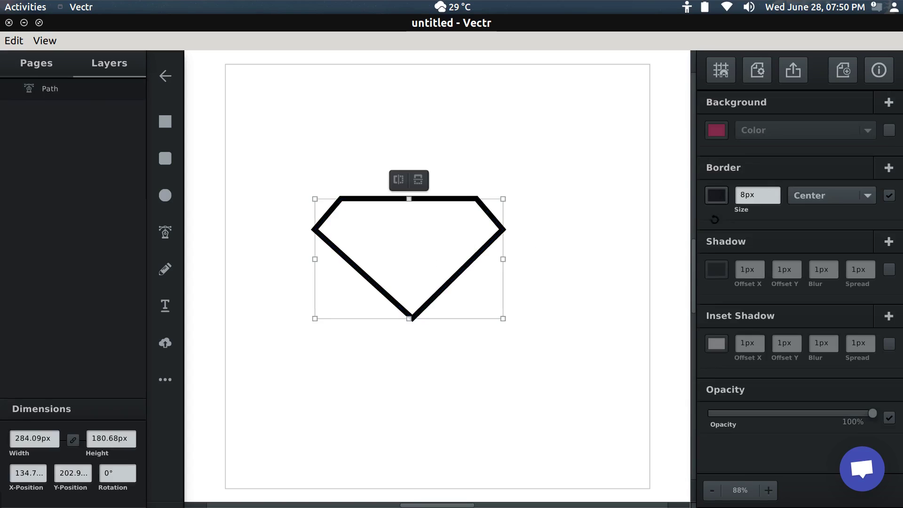
pyautogui.click(717, 133)
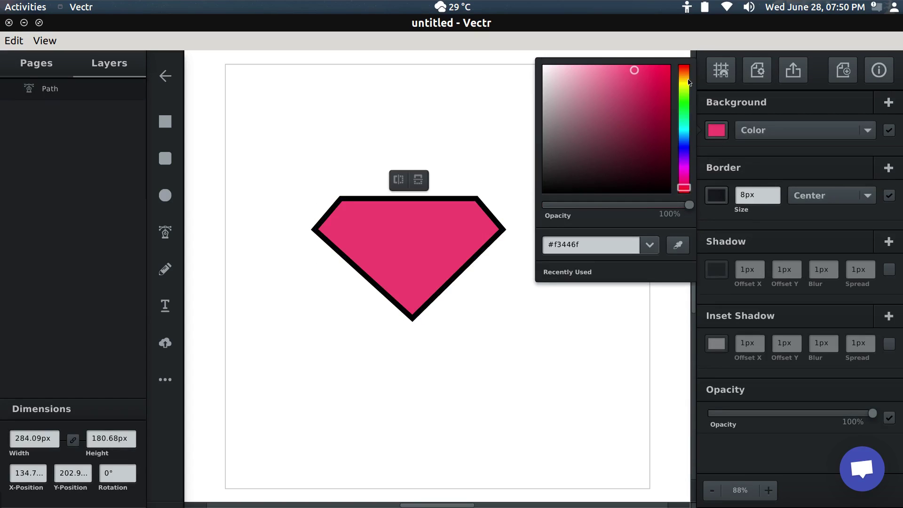
pyautogui.moveTo(681, 70)
pyautogui.mouseDown()
pyautogui.moveTo(619, 70)
pyautogui.moveTo(669, 81)
pyautogui.mouseUp()
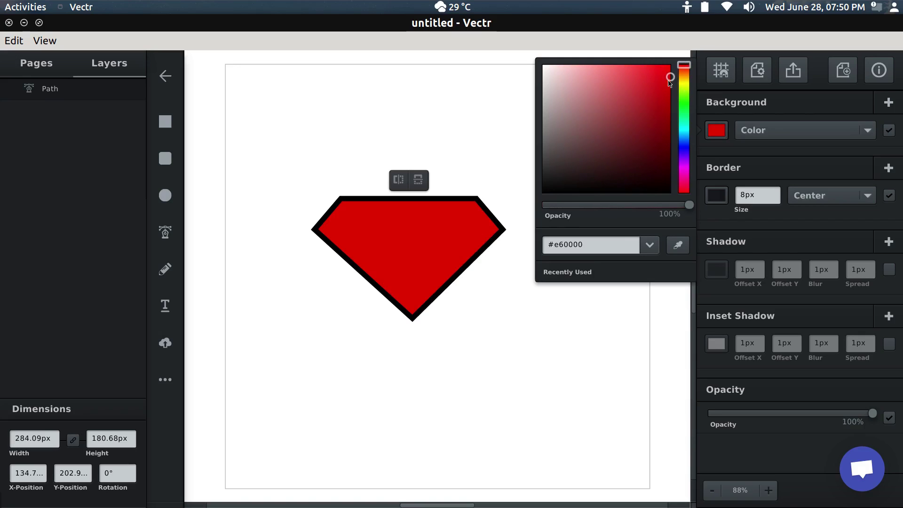
pyautogui.click(495, 120)
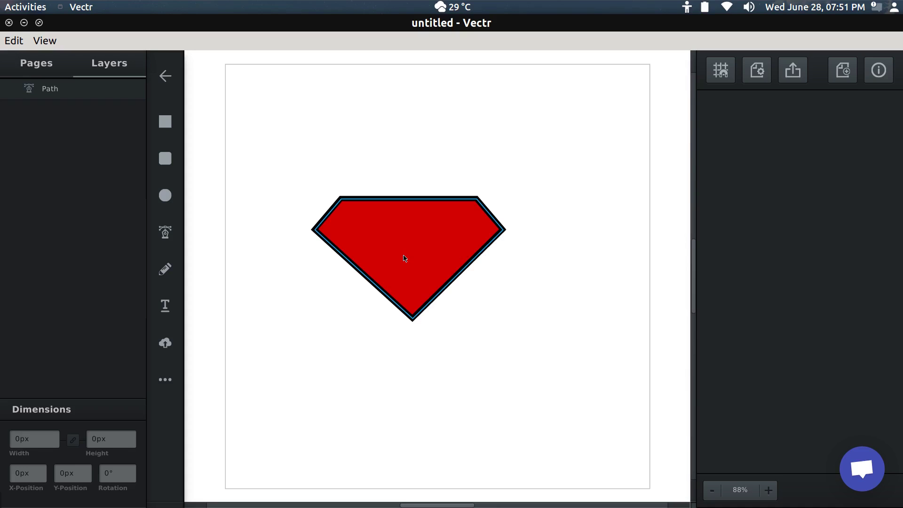
# Step: Draw the yellow black-bordered S pieces and bottom triangle inside the diamond with the Pen Tool
pyautogui.click(165, 232)
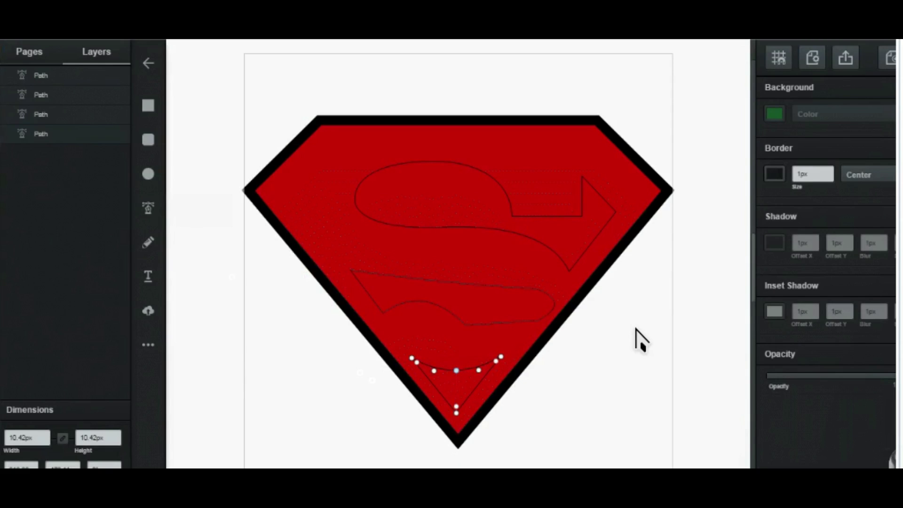
pyautogui.press('Escape')
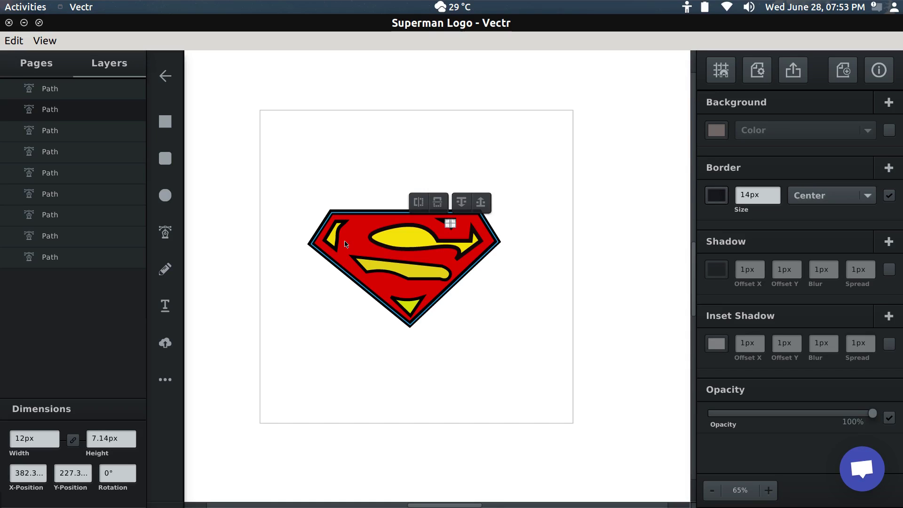
pyautogui.click(349, 241)
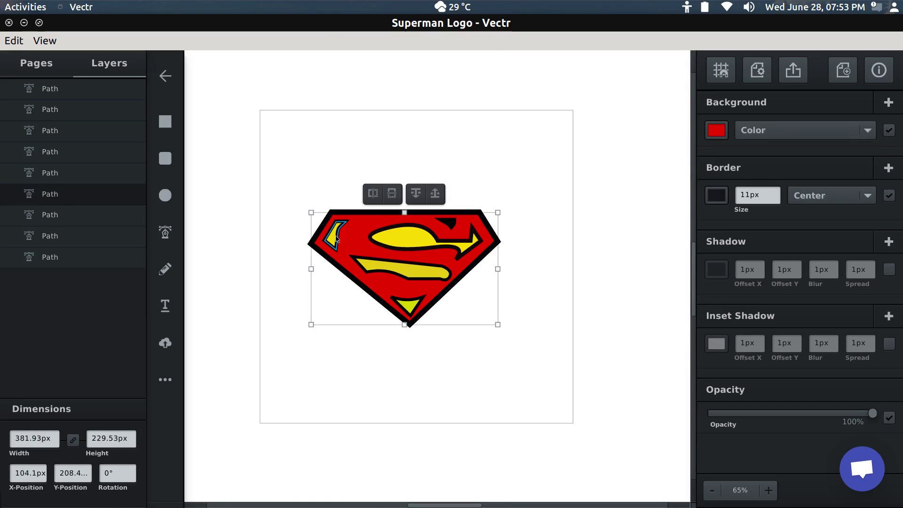
pyautogui.click(337, 238)
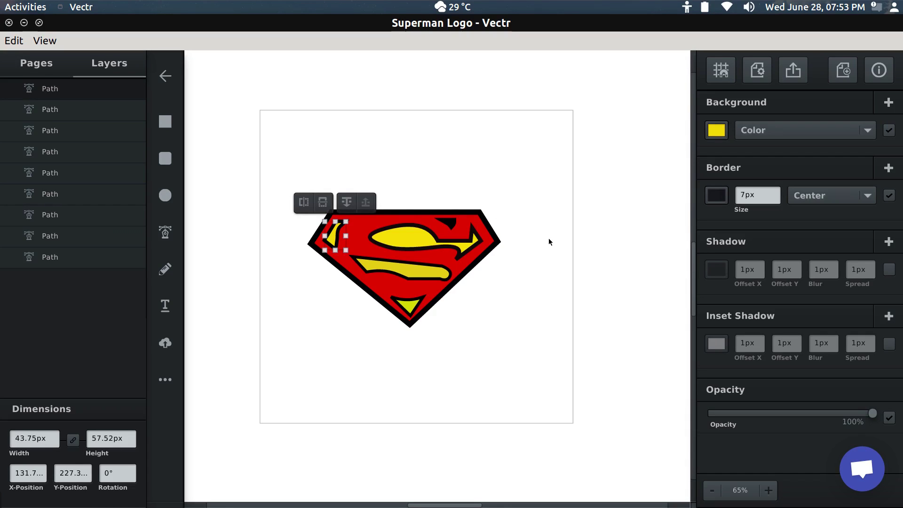
pyautogui.press('Escape')
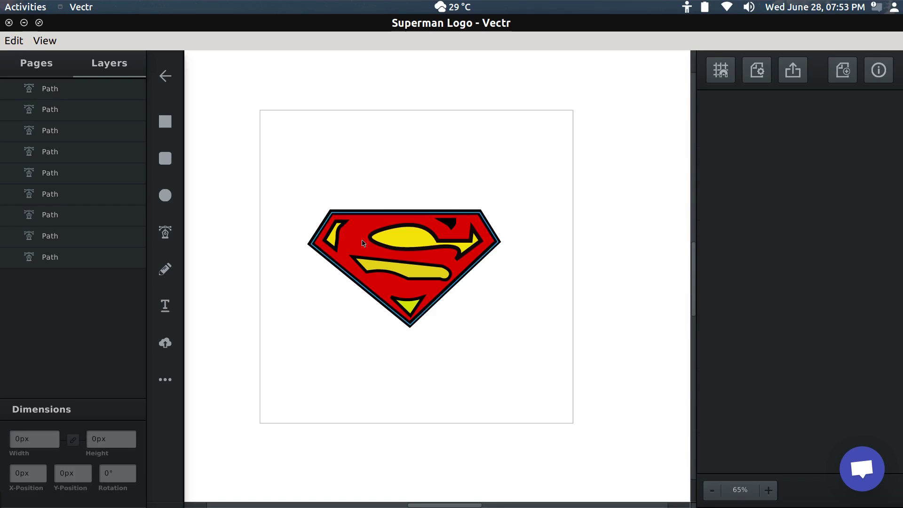
pyautogui.click(392, 249)
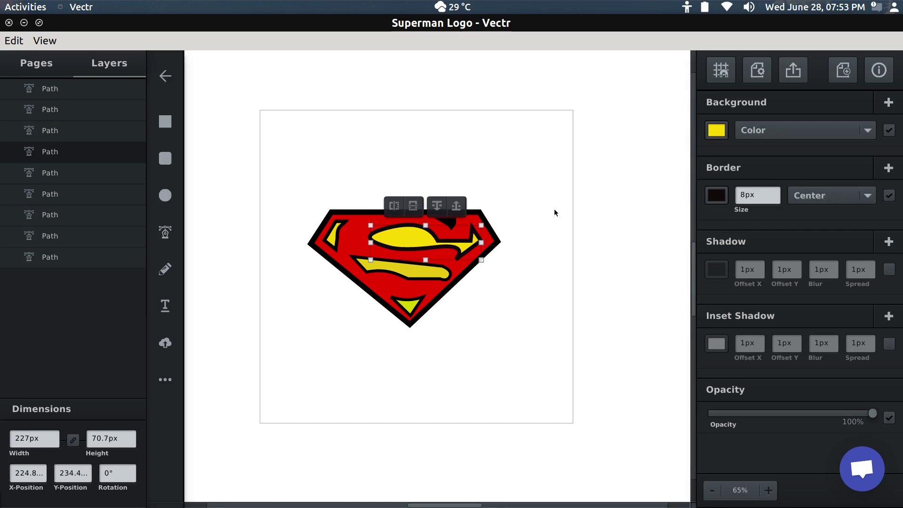
pyautogui.click(449, 226)
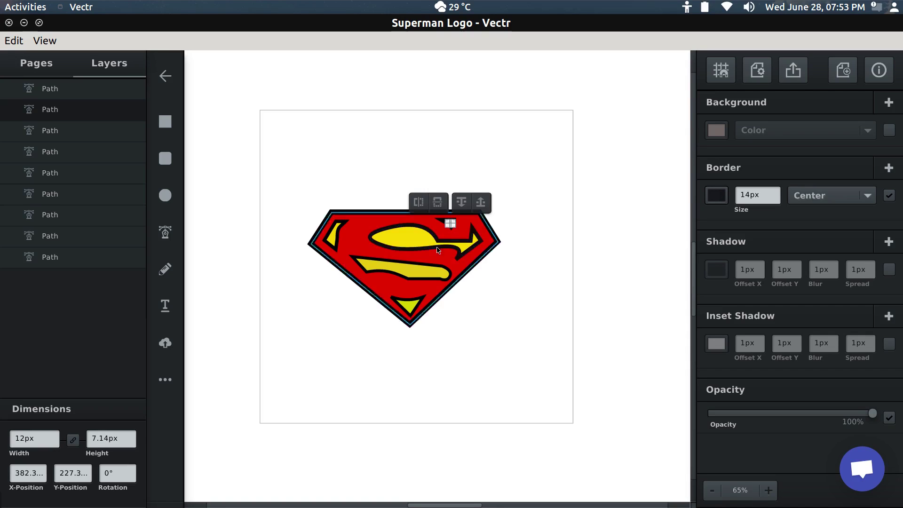
pyautogui.click(534, 303)
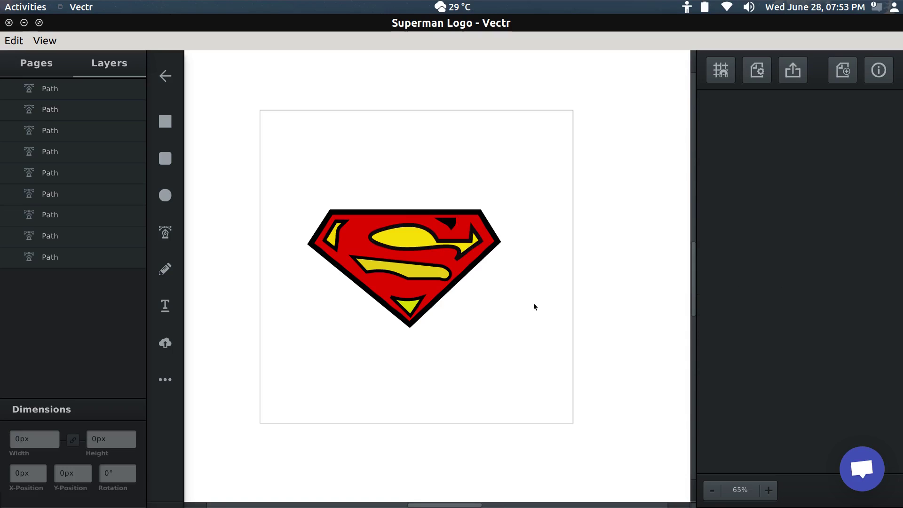
pyautogui.click(362, 249)
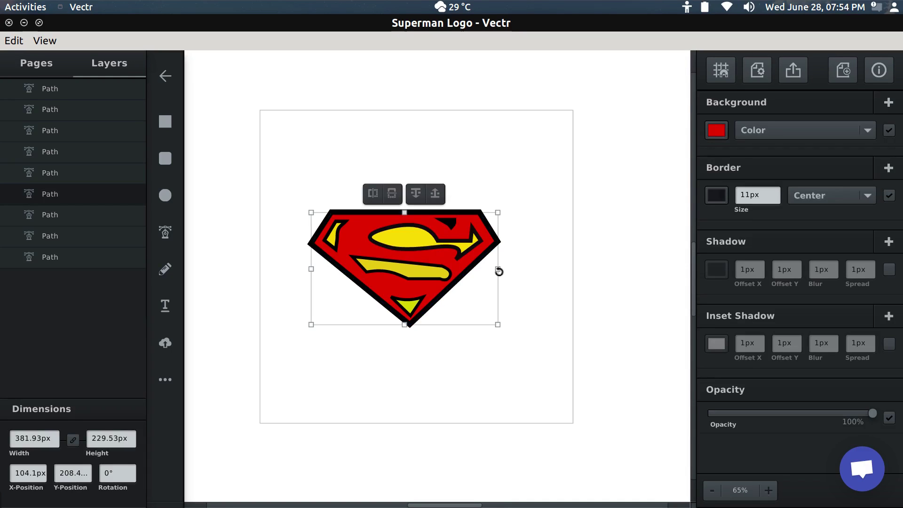
pyautogui.click(409, 244)
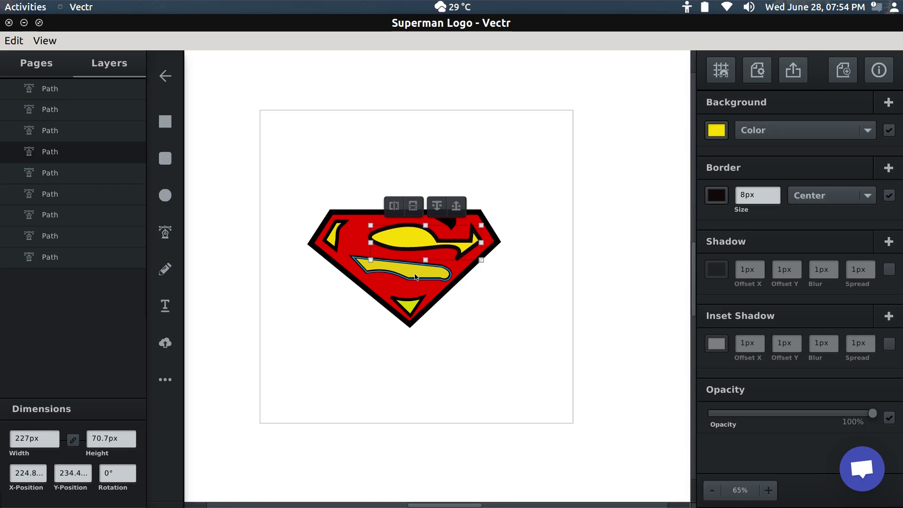
pyautogui.click(519, 308)
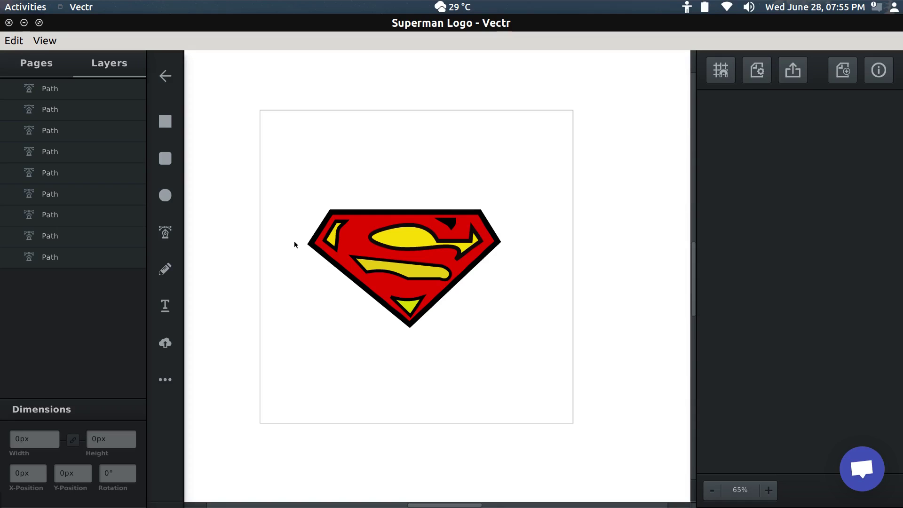
# Step: Open the export preview showing the logo as a 640px SVG page ready to download
pyautogui.hotkey('ctrl', 'e')
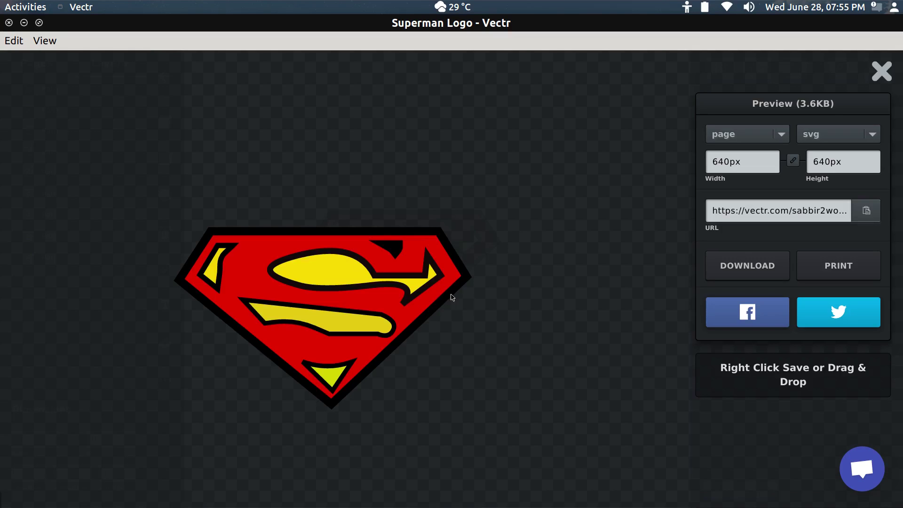